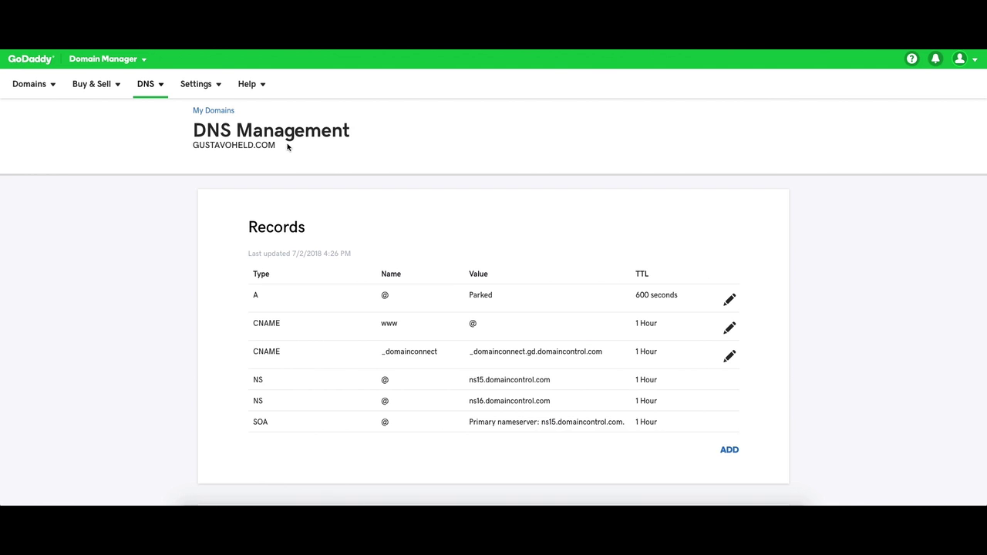
Step: Compare the domain name shown in GoDaddy DNS Management with the domain named on the Mailing Boss verification page
mouse_move(290, 146)
mouse_down()
mouse_move(193, 145)
mouse_move(298, 149)
mouse_up()
mouse_move(276, 145)
mouse_down()
mouse_move(193, 145)
mouse_move(276, 146)
mouse_up()
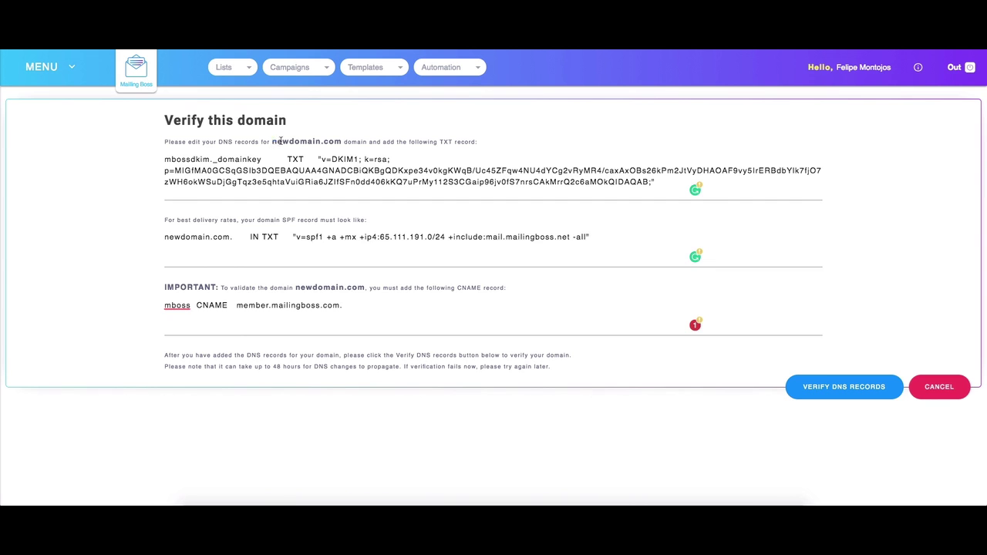
drag(272, 141, 342, 141)
click(345, 135)
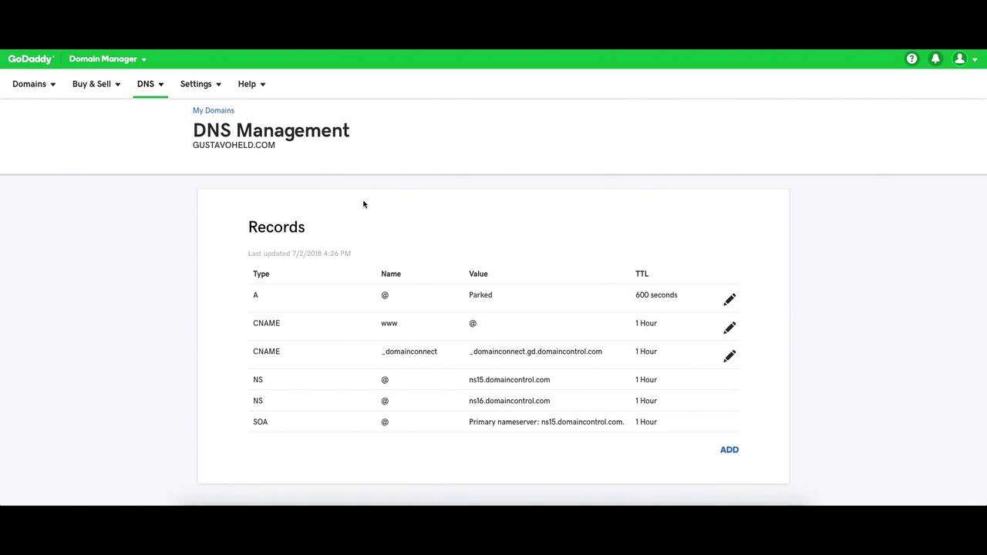
drag(286, 147, 194, 146)
click(282, 147)
Step: Start a new DNS record of type TXT in the domain's Records list
scroll(796, 325, down, 1)
scroll(797, 325, down, 2)
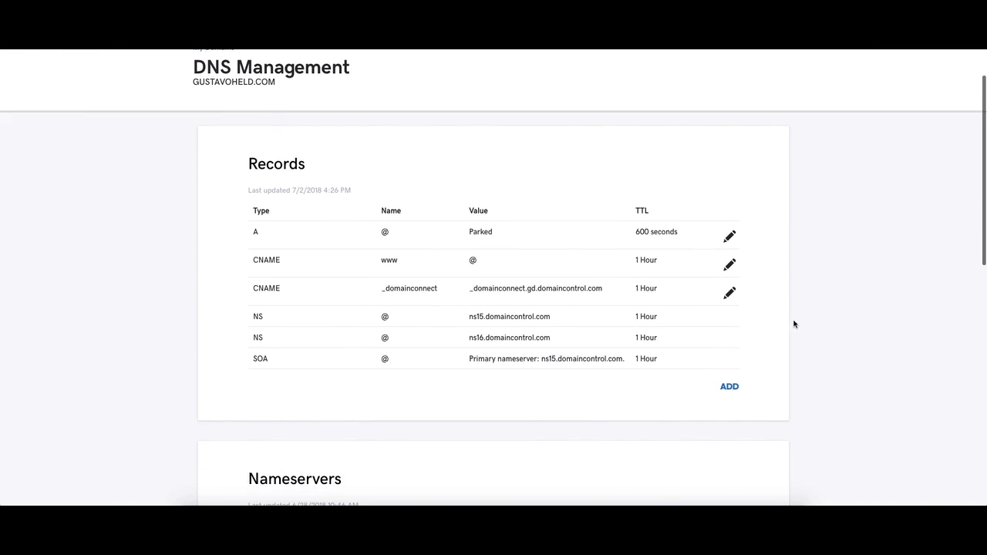
click(726, 385)
scroll(782, 391, down, 2)
scroll(787, 392, down, 1)
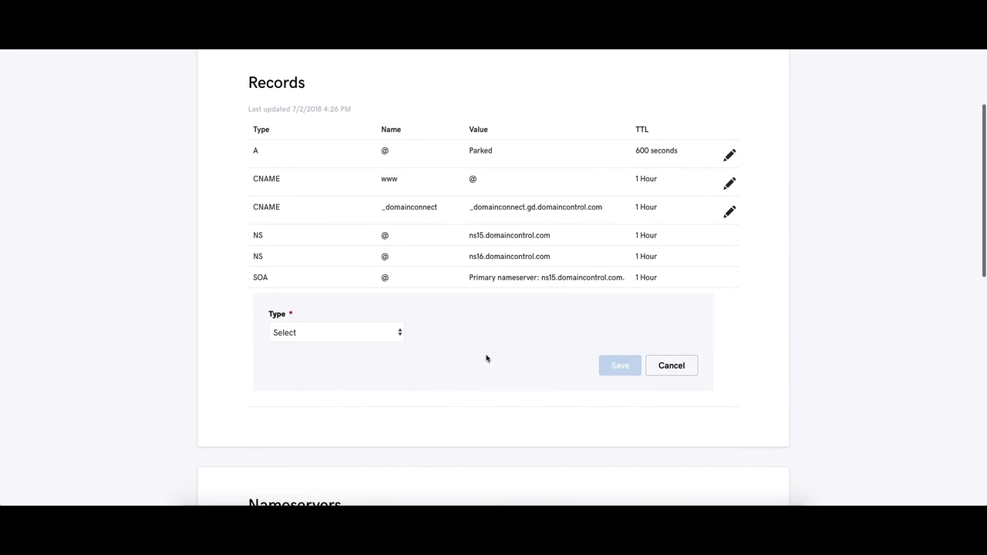
click(402, 334)
click(299, 392)
click(457, 335)
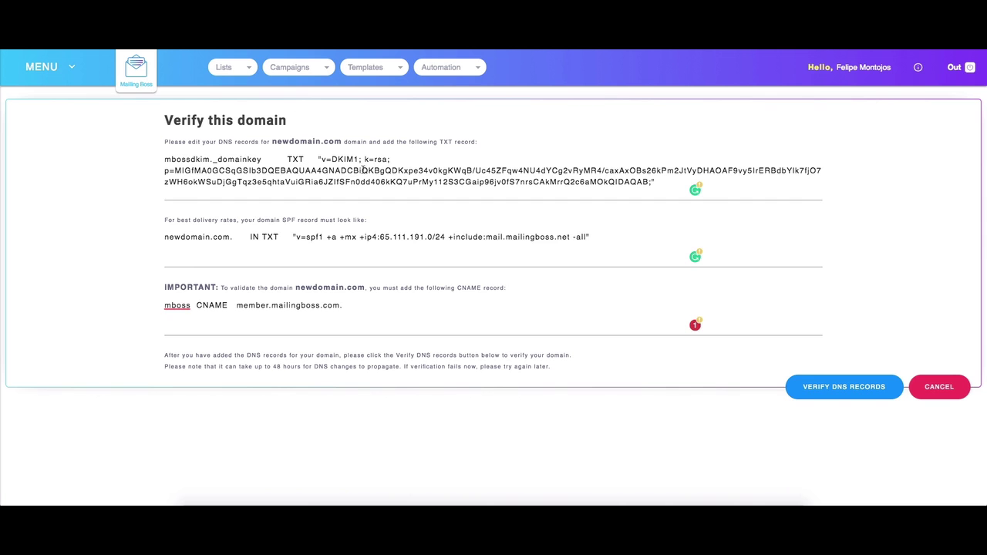
Step: Copy the host mbossdkim._domainkey from the Mailing Boss verification page into the new TXT record's Host in GoDaddy
drag(269, 159, 165, 158)
key(ctrl+c)
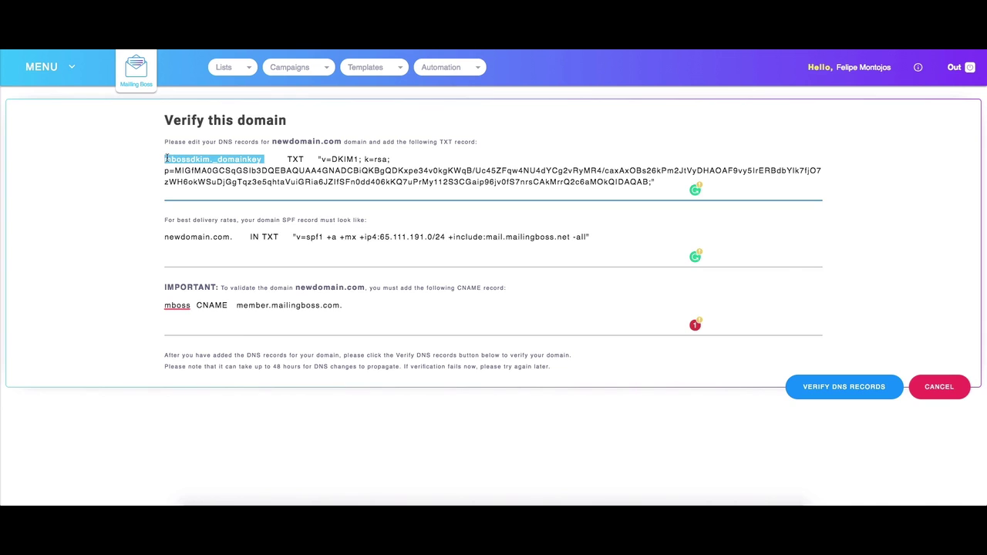
click(428, 131)
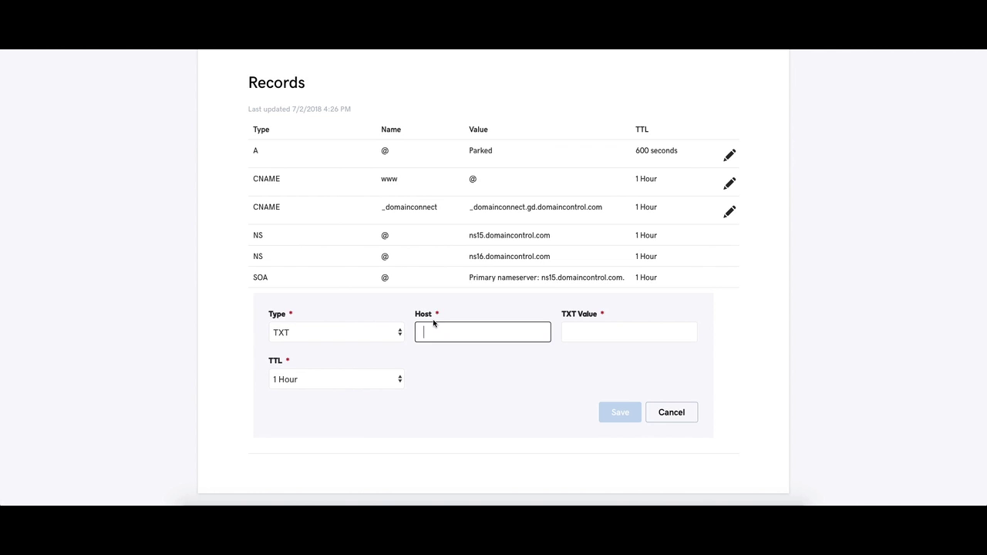
click(434, 325)
key(ctrl+v)
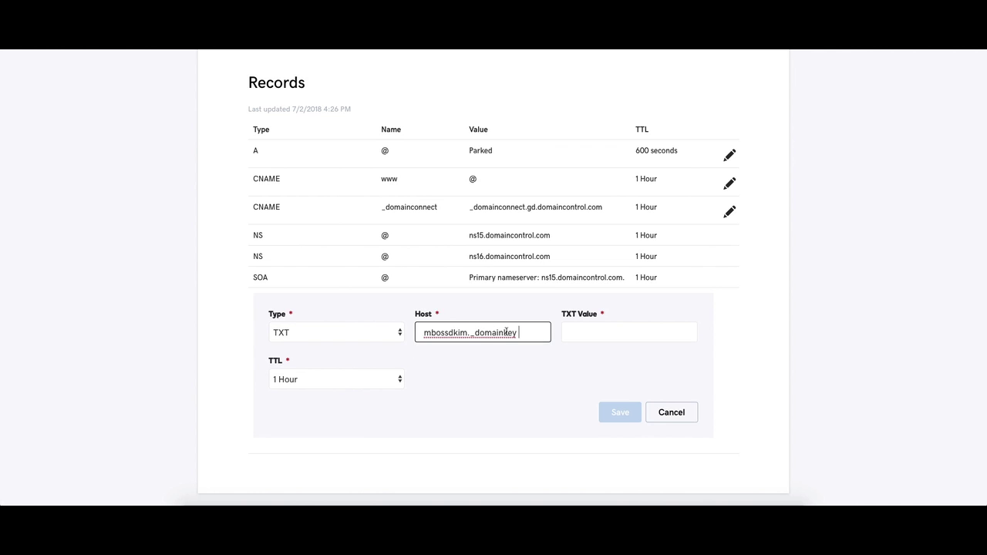
click(555, 366)
Step: Copy the DKIM value starting "v=DKIM1; k=rsa;" from Mailing Boss, without quotation marks, into the TXT value in GoDaddy and save the record
click(609, 331)
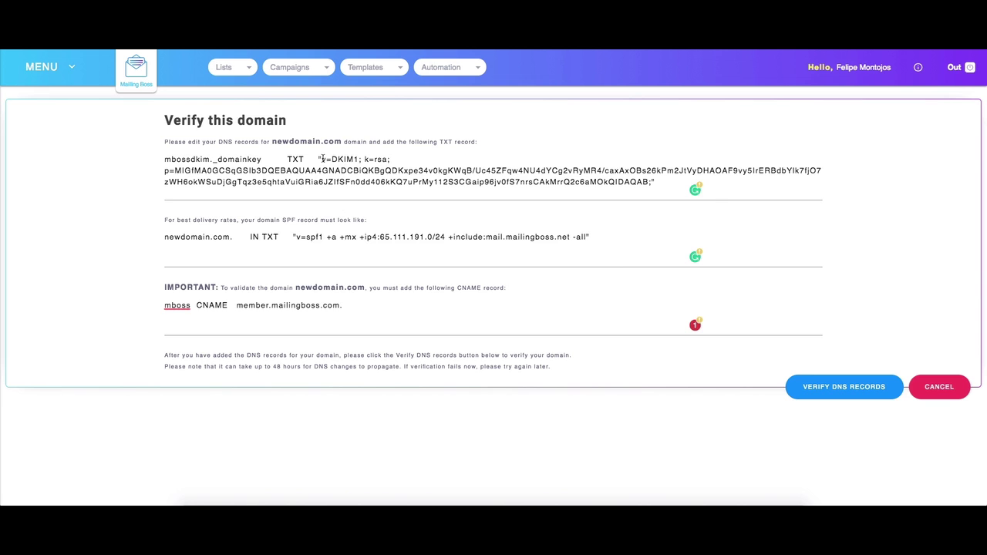
drag(321, 159, 650, 181)
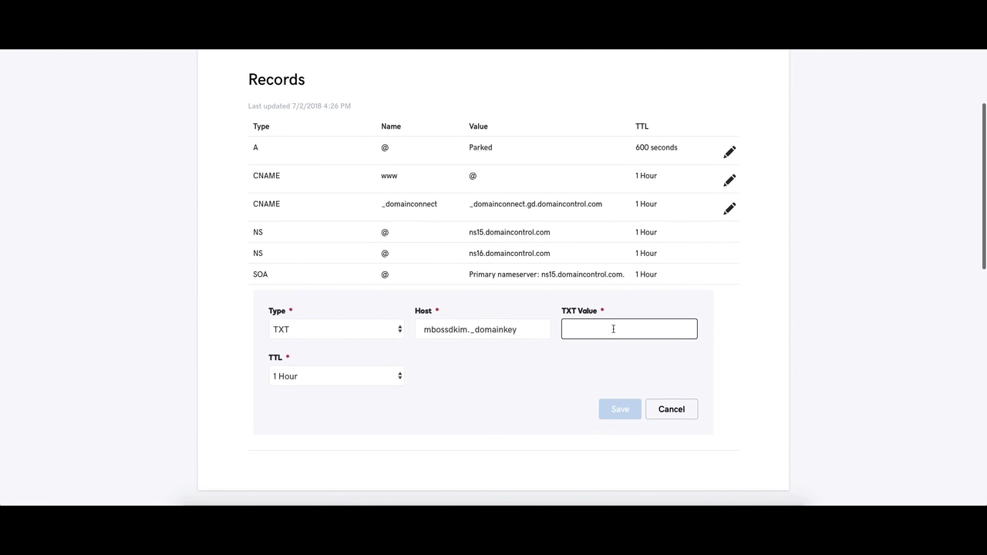
text(v=DKIM1; k=rsa; p=MIGfMA0GCSqGSIb3DQEBAQUAA4GNADCBiQKBgQDKxpe34v0kgKWqB/Uc45ZFqw4NU4dYCg2vRyMR4/caxAxOBs26kPm2JtVyDHAOAF9vy5IrERBdbYlk7fjO7zWH6okWSuDjGgTqz3e5qhtaVuiGRia6JZIfSFn0dd406kKQ7uPrMy112S3CGaip96jv0fS7nrsCAkMrrQ2c6aMOkQIDAQAB;)
click(553, 381)
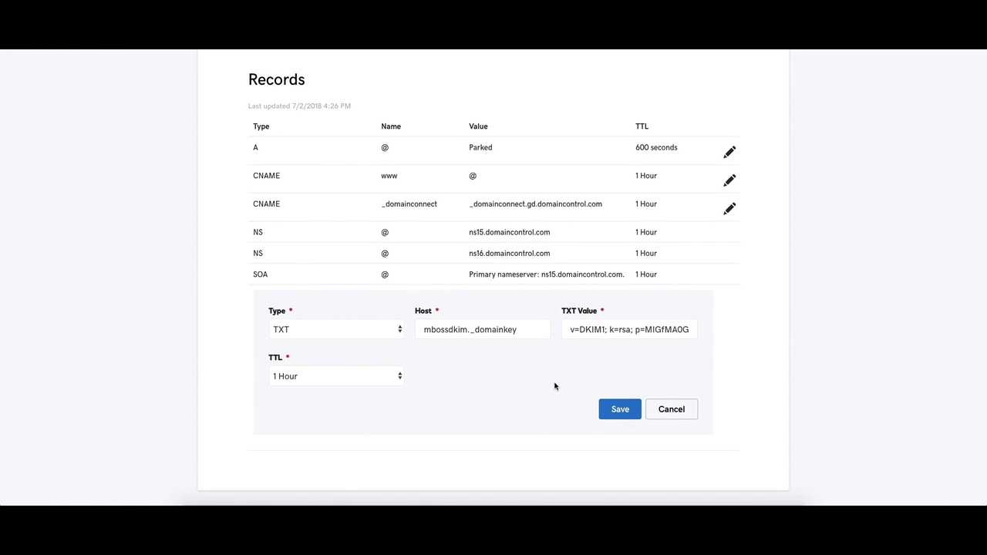
scroll(624, 414, down, 1)
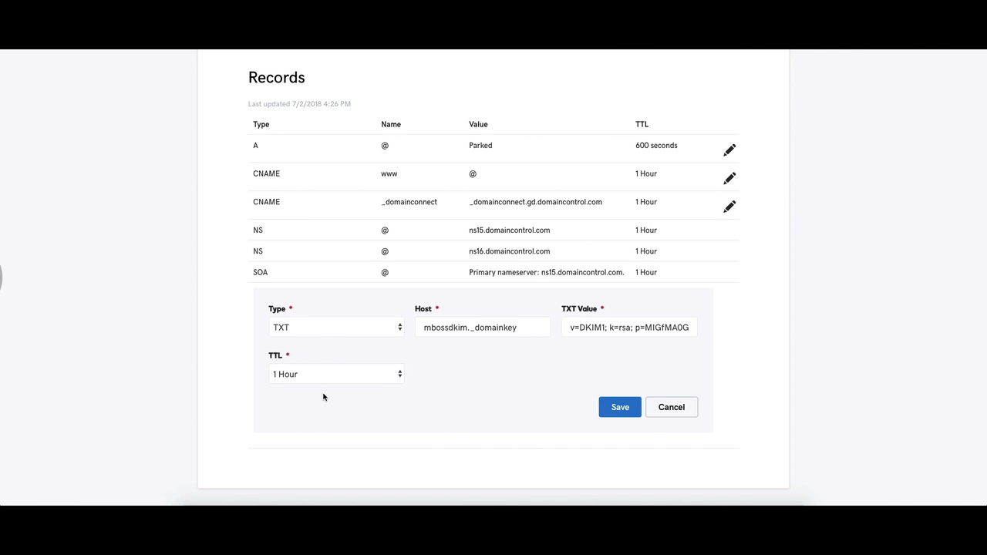
scroll(623, 414, down, 1)
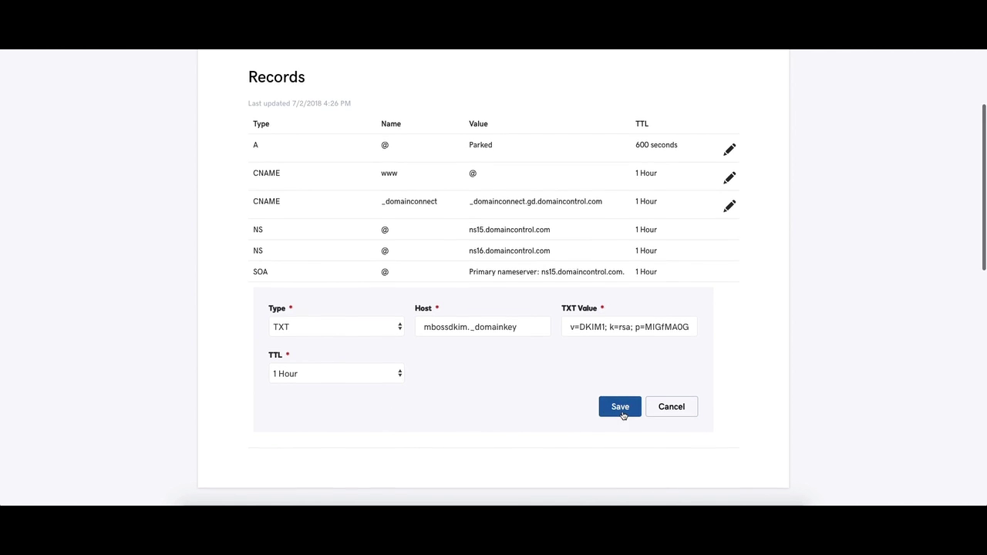
click(621, 409)
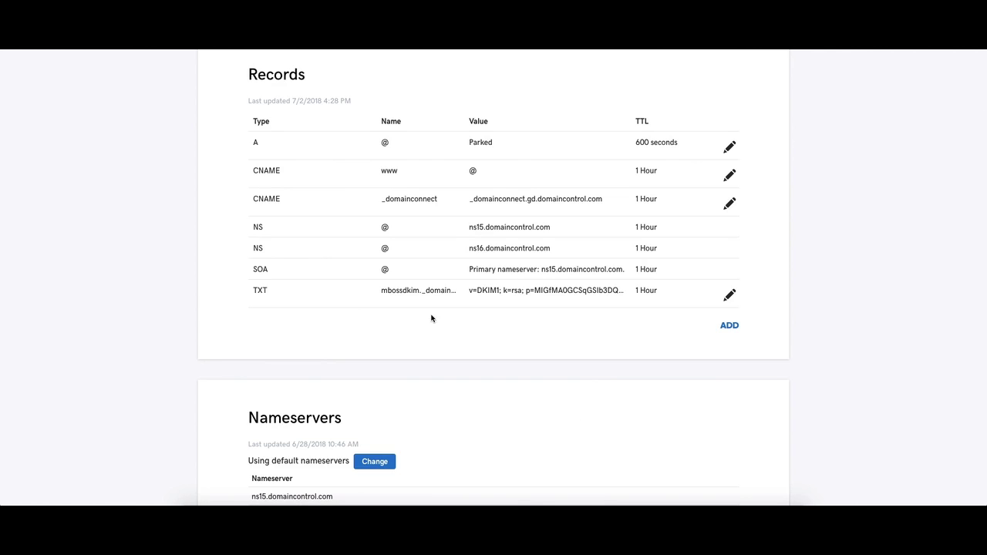
drag(247, 290, 667, 296)
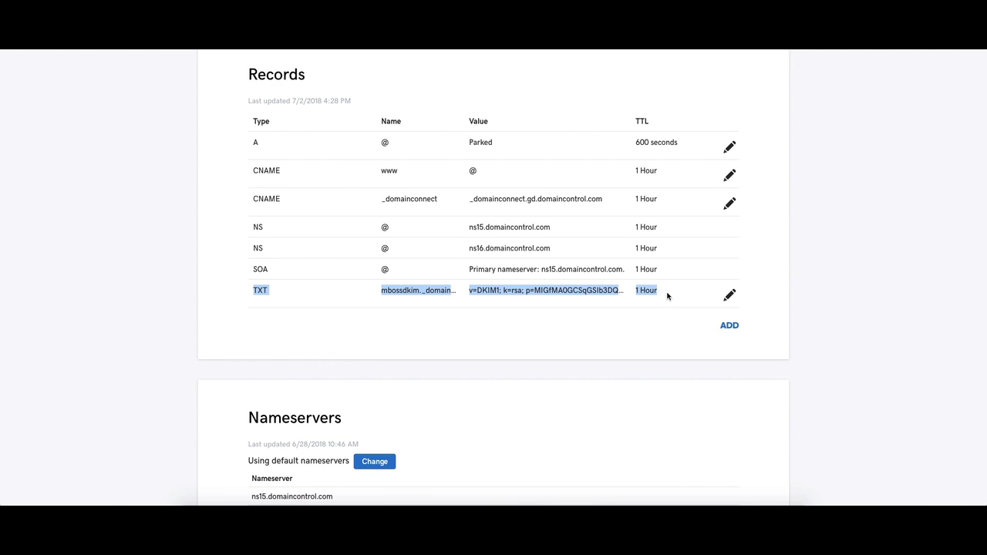
click(535, 322)
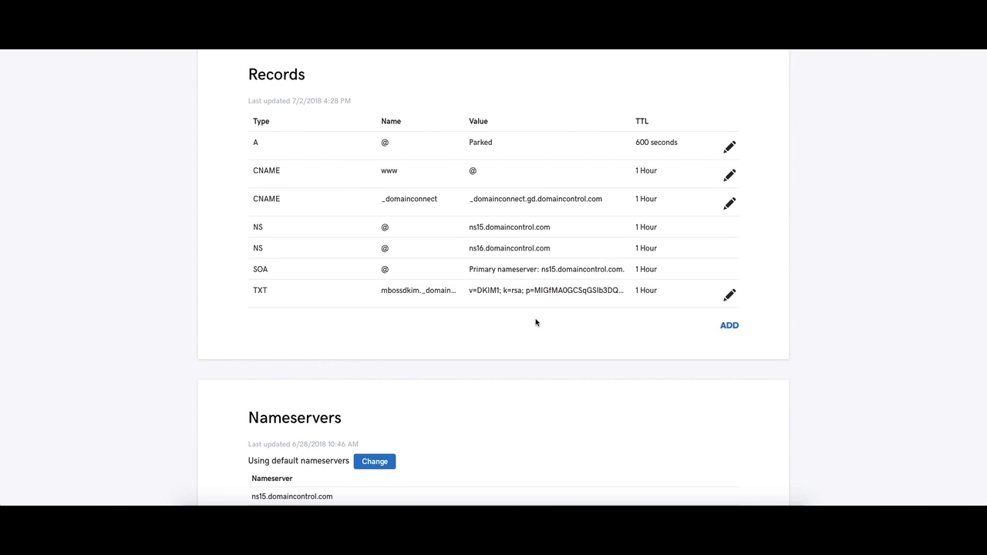
Step: Start a second new record of type TXT below the saved DKIM record
click(729, 326)
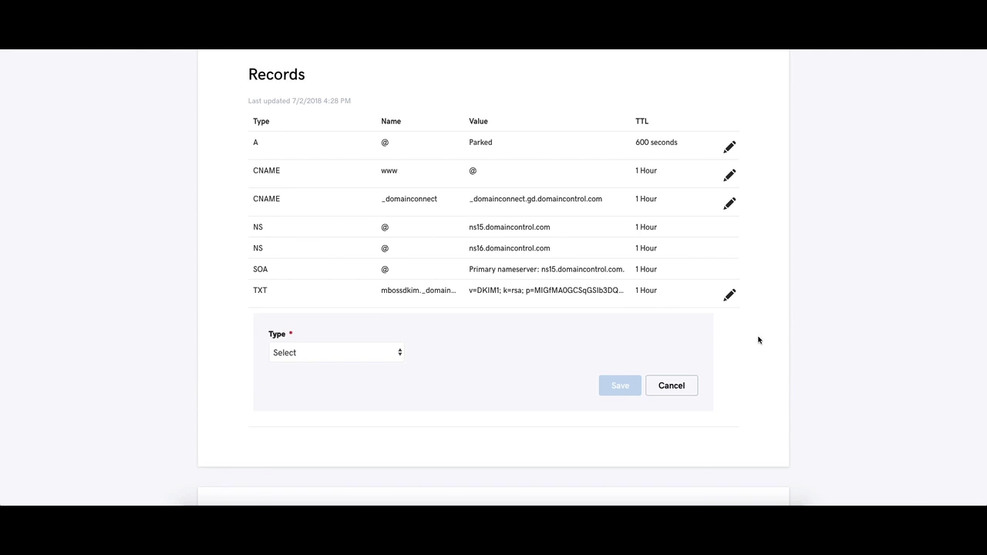
click(398, 351)
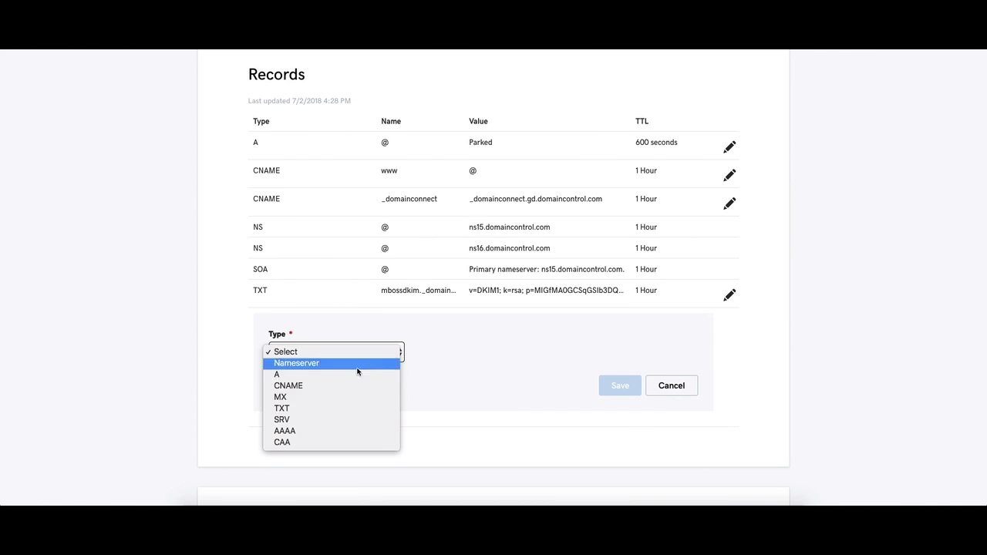
click(279, 410)
click(448, 351)
Step: Copy the host "newdomain.com." from the SPF entry in Mailing Boss into the second TXT record's Host in GoDaddy
key(ctrl+Tab)
click(151, 229)
click(170, 236)
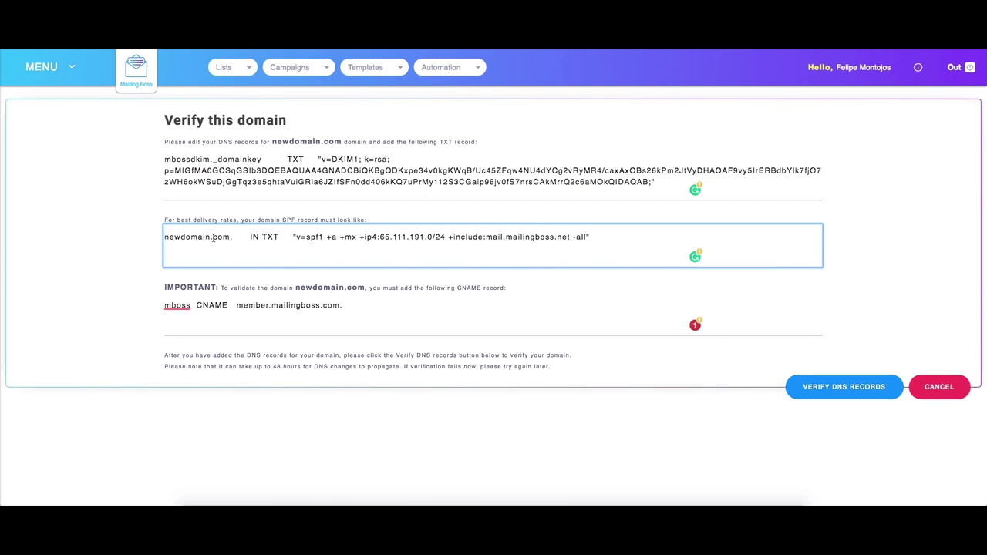
drag(241, 240, 167, 239)
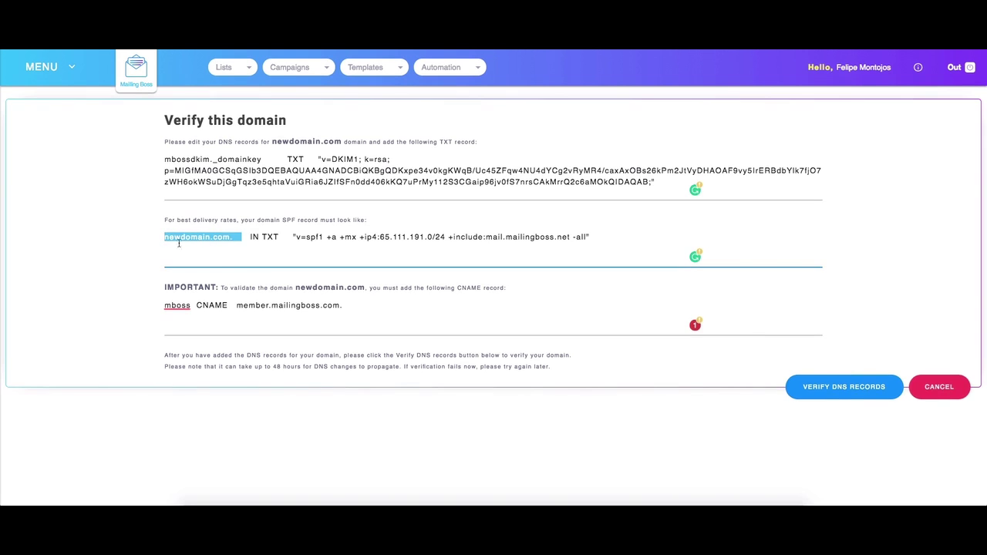
click(233, 240)
drag(231, 237, 165, 239)
drag(233, 239, 164, 239)
key(ctrl+c)
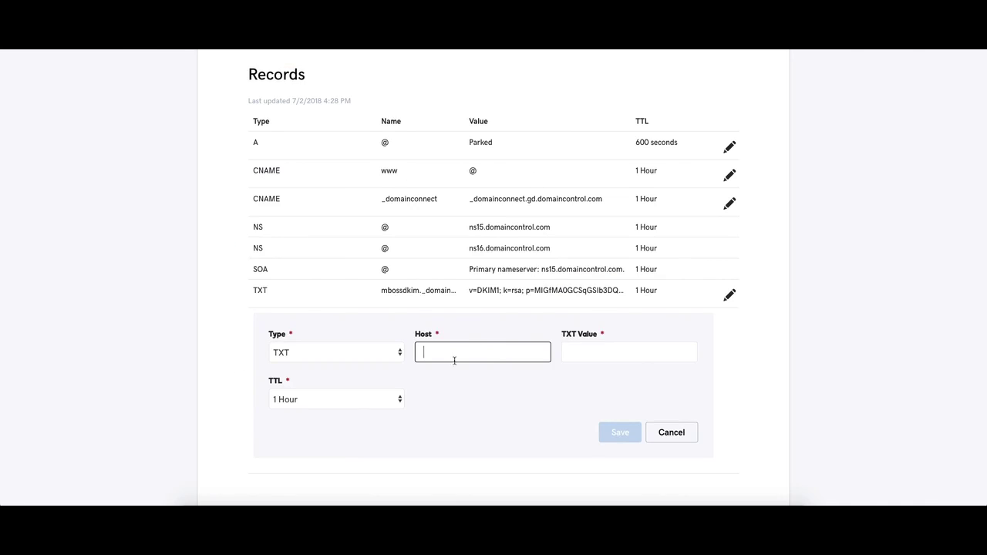
click(455, 351)
key(ctrl+v)
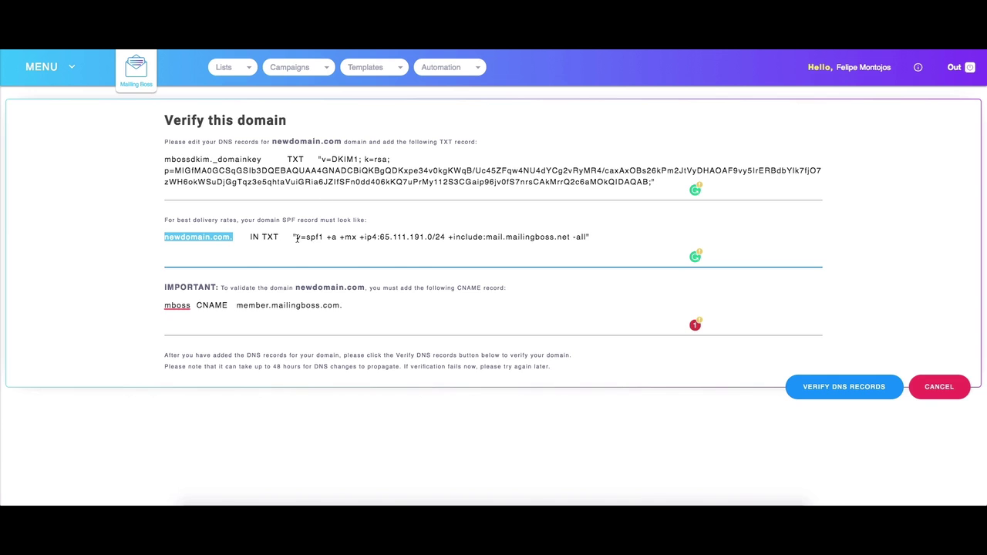
Step: Copy the Mailing Boss SPF value "v=spf1 +a +mx +ip4:65.111.191.0/24 +include:mail.mailingboss.net -all" into the TXT value in GoDaddy and save the record
drag(295, 236, 587, 238)
key(ctrl+c)
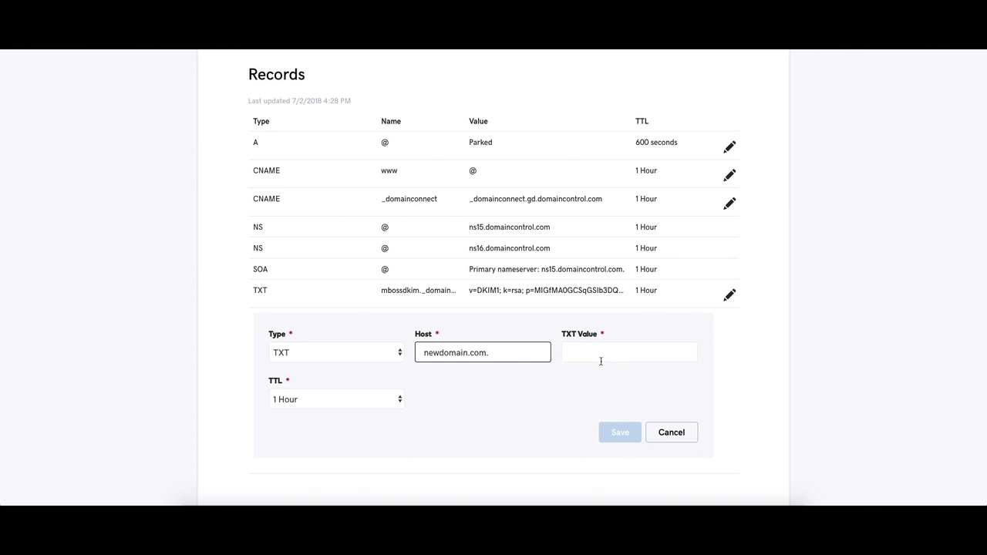
click(602, 352)
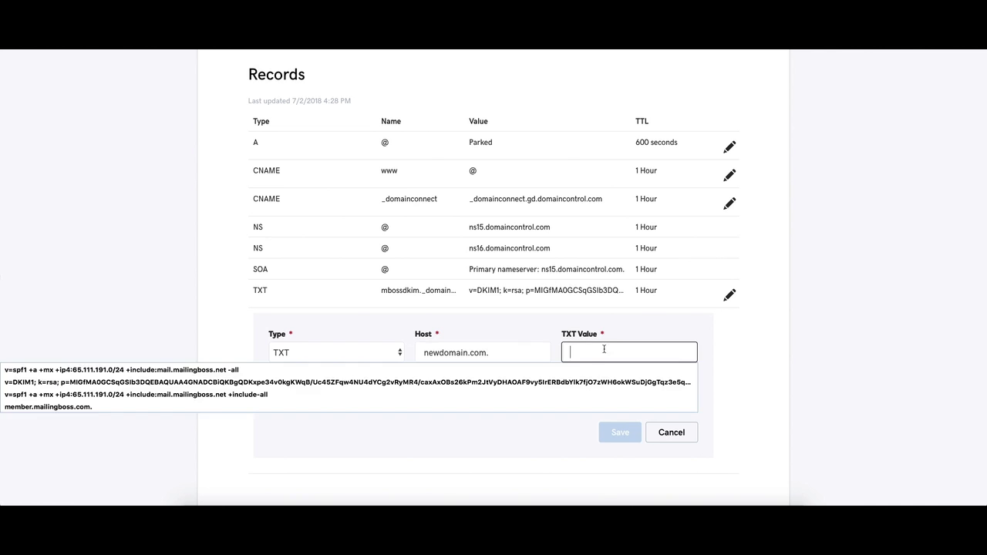
key(ctrl+v)
click(675, 352)
drag(676, 353, 588, 349)
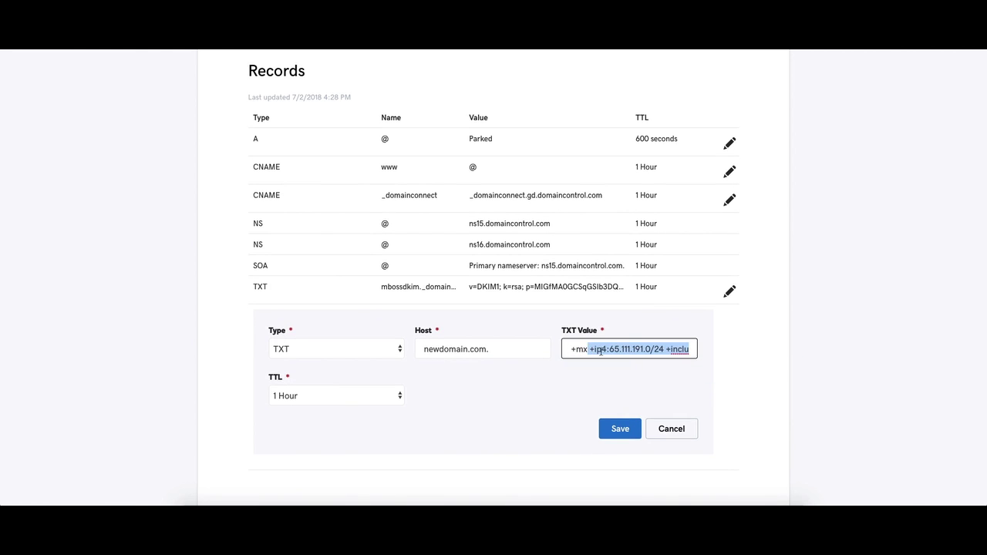
mouse_move(667, 350)
mouse_down()
mouse_move(680, 349)
mouse_move(659, 348)
mouse_up()
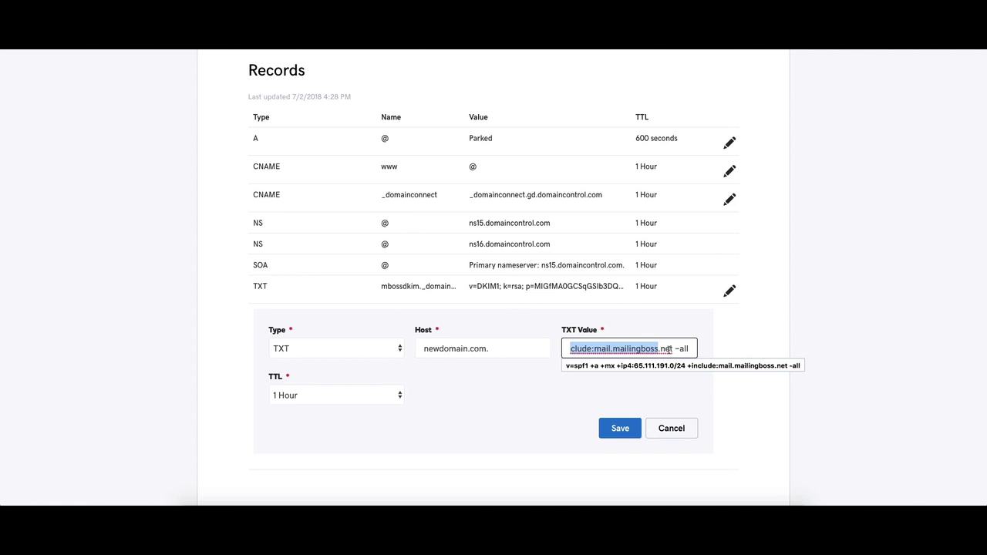
click(599, 352)
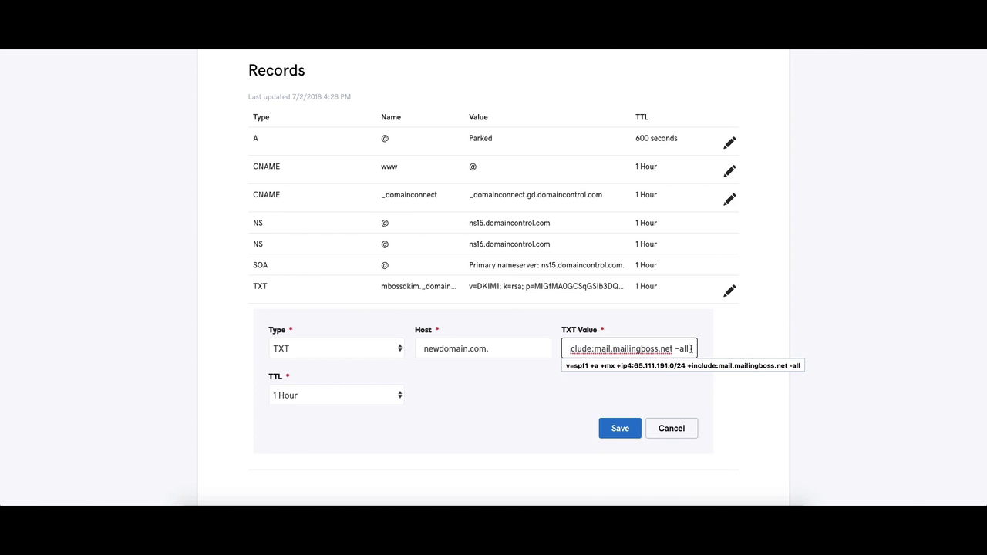
key(Tab)
key(Tab)
key(Return)
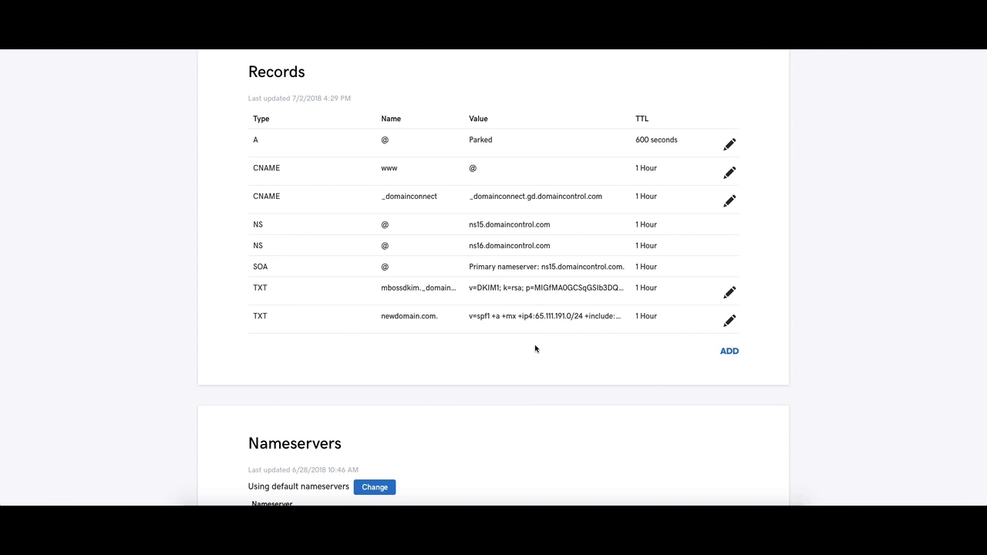
Step: Edit the newdomain.com. TXT record and insert an extra "+include:" before "-all" in its value
click(730, 322)
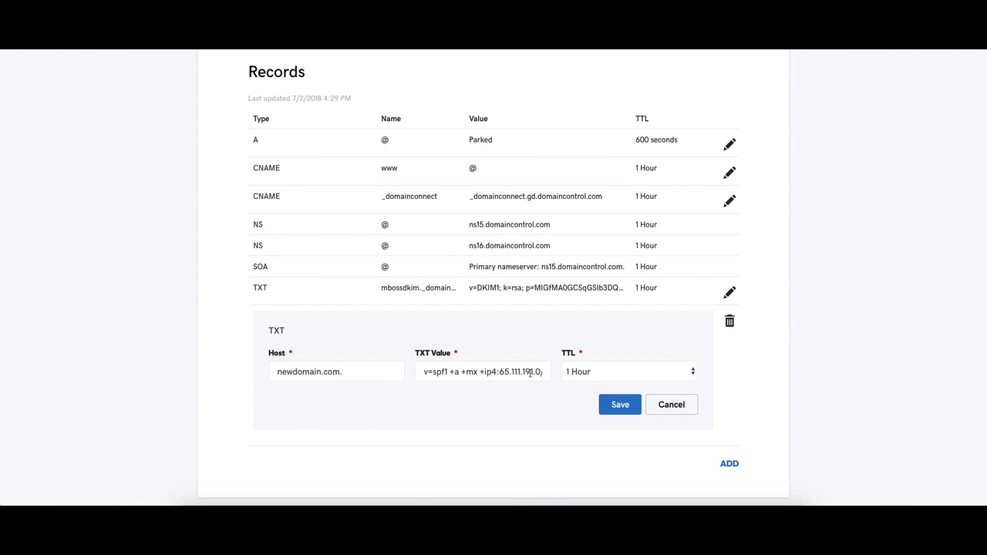
drag(479, 371, 542, 372)
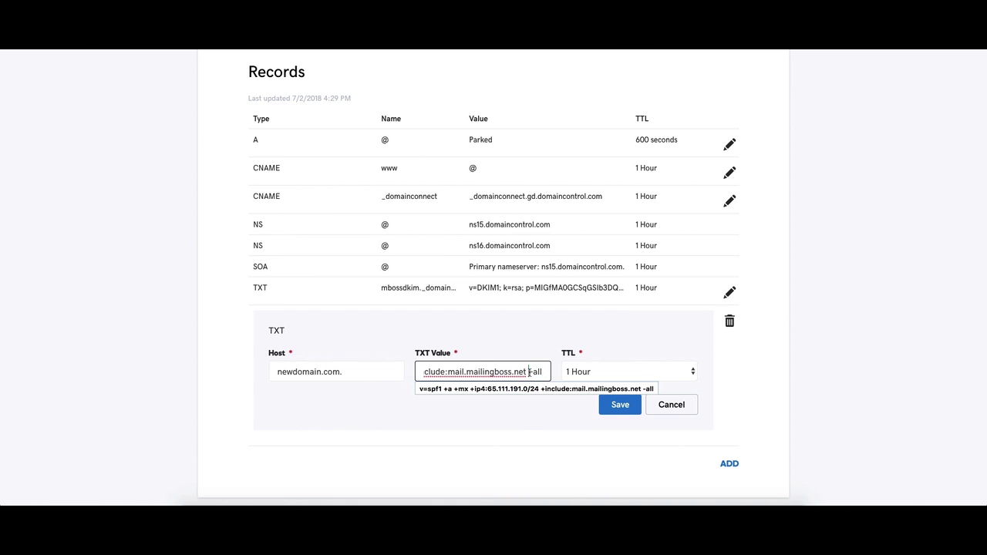
text(+a)
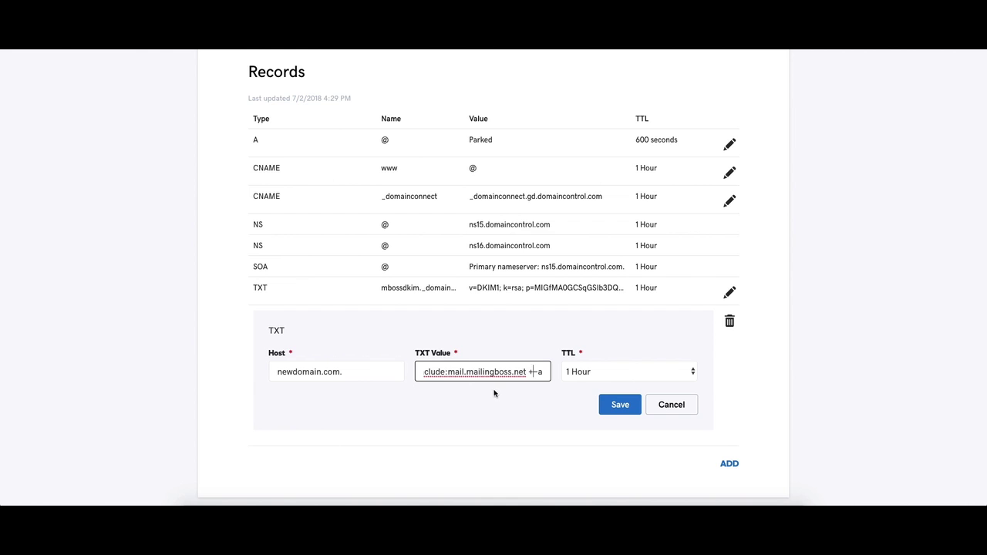
text(include:~al)
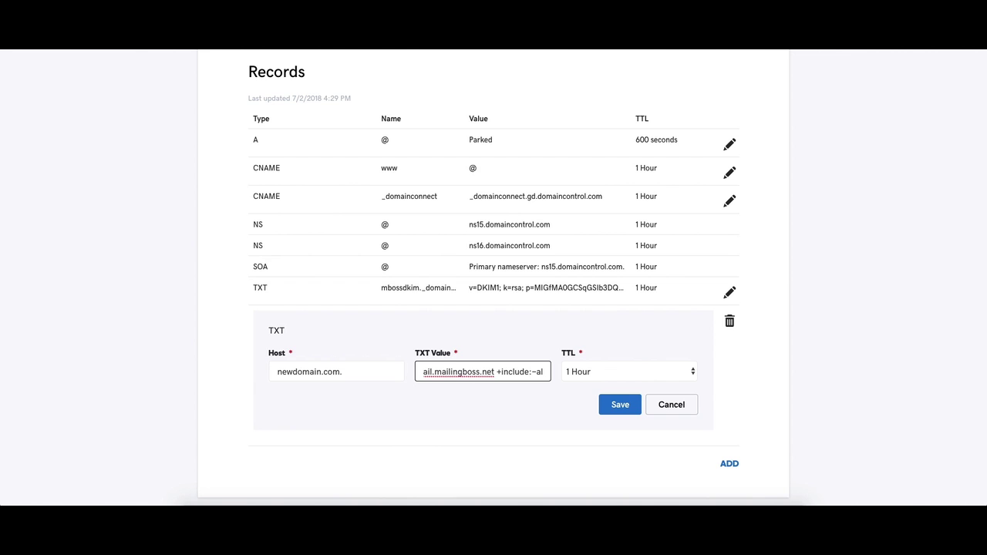
Step: Remove the extra "+include:" from the SPF value and save the TXT record
key(BackSpace)
key(BackSpace)
key(BackSpace)
key(BackSpace)
key(BackSpace)
key(BackSpace)
key(BackSpace)
key(BackSpace)
key(BackSpace)
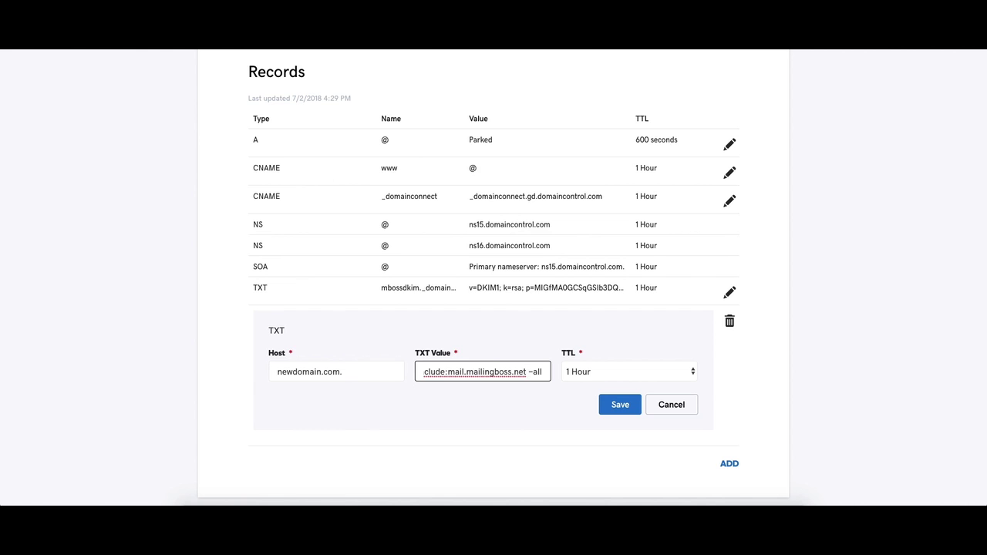
click(632, 407)
Step: Start a new CNAME record in GoDaddy and copy "member.mailingboss.com." from the CNAME entry in Mailing Boss into its Points to value
click(730, 351)
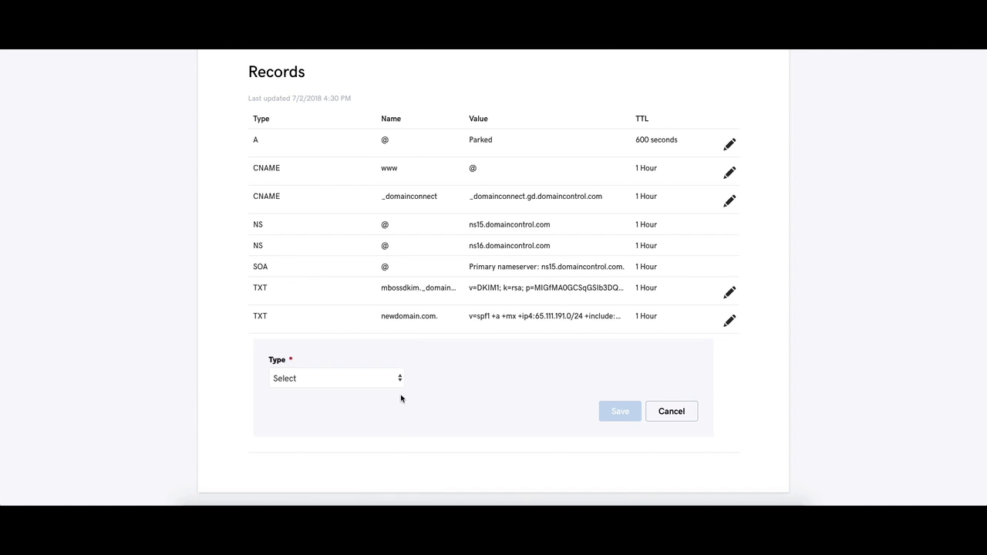
click(402, 380)
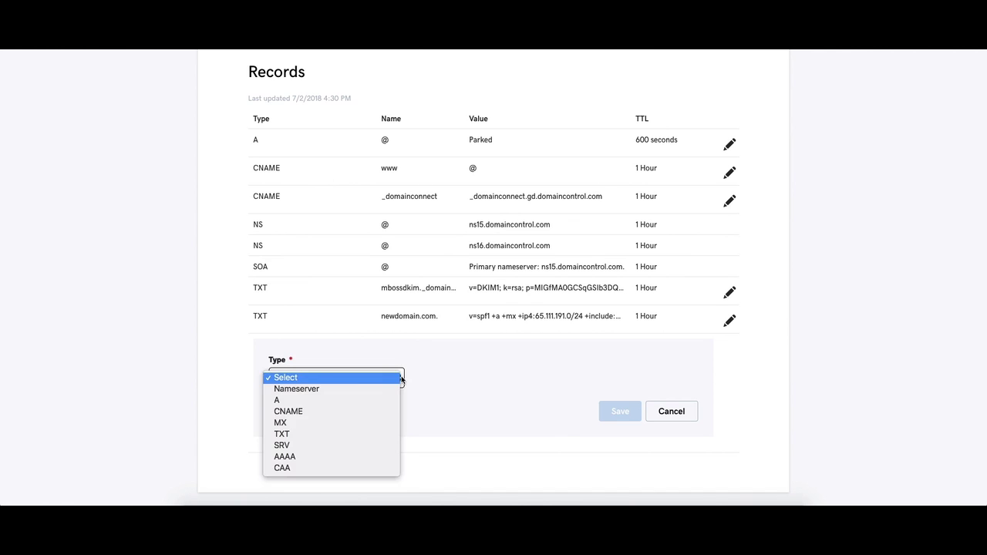
click(322, 411)
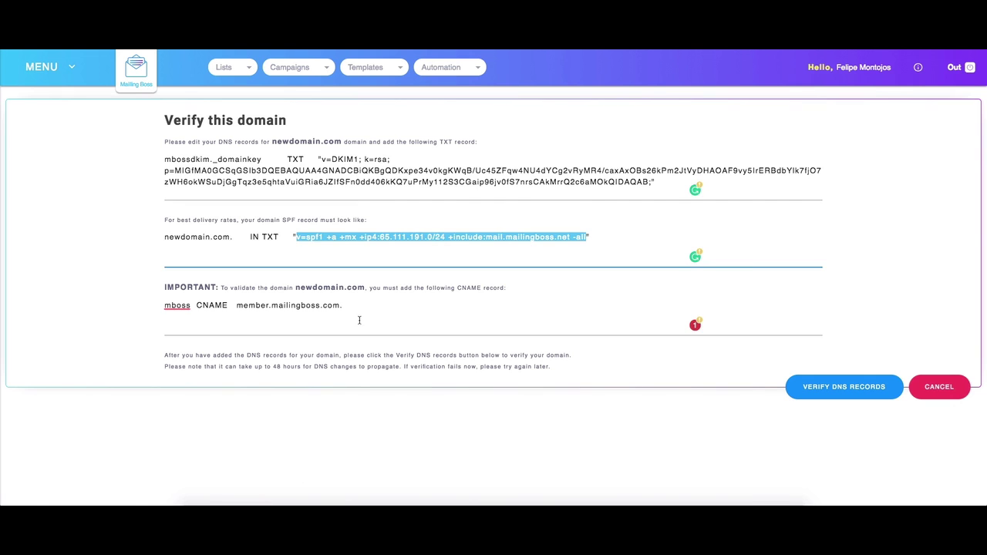
drag(343, 306, 236, 306)
key(ctrl+c)
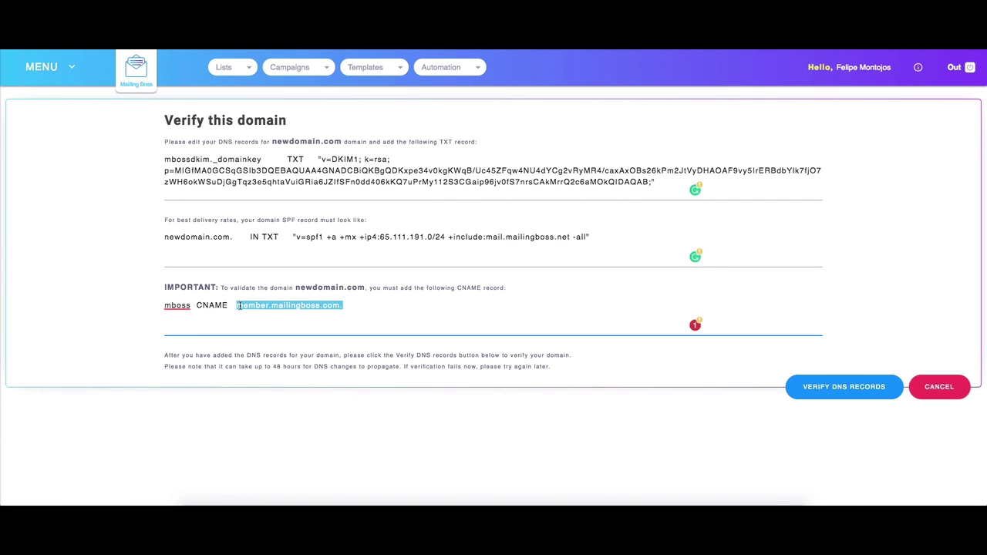
click(346, 307)
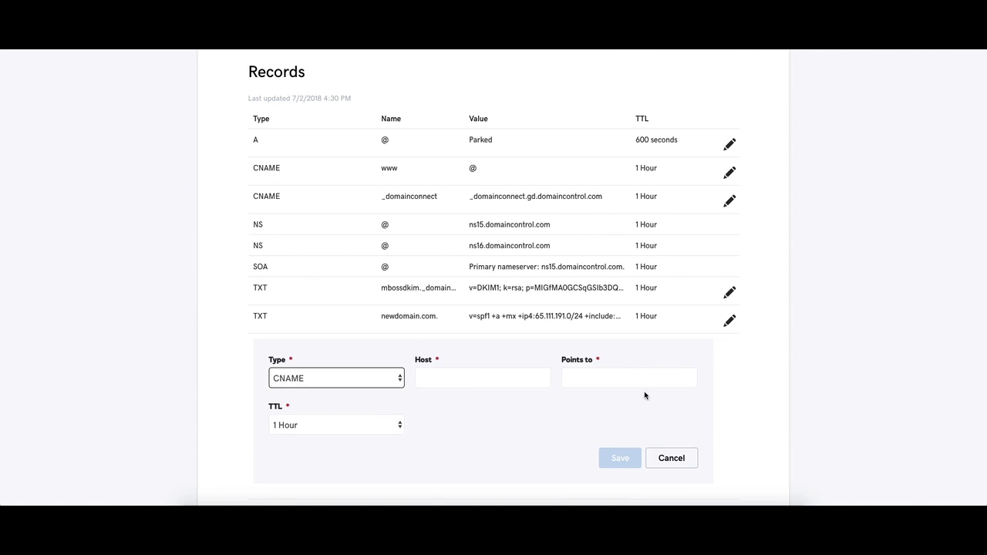
click(628, 376)
key(ctrl+v)
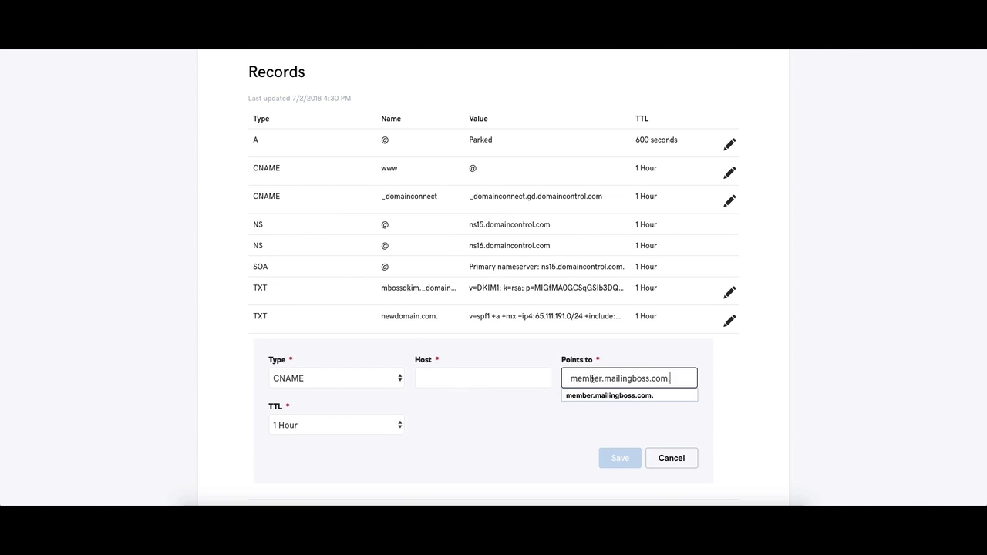
Step: Set the new CNAME record's Host to "mboss", as given in Mailing Boss, and save the record in GoDaddy
click(482, 377)
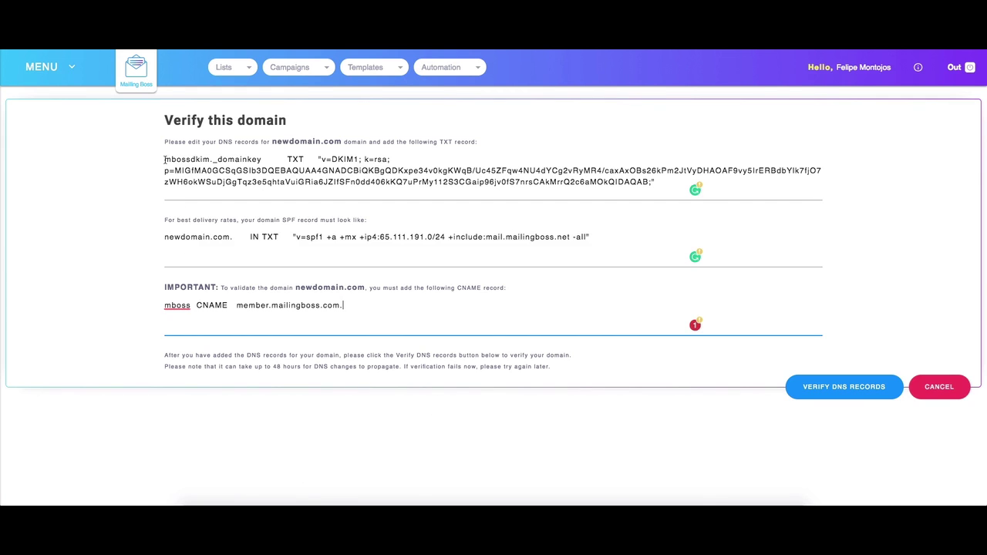
click(164, 158)
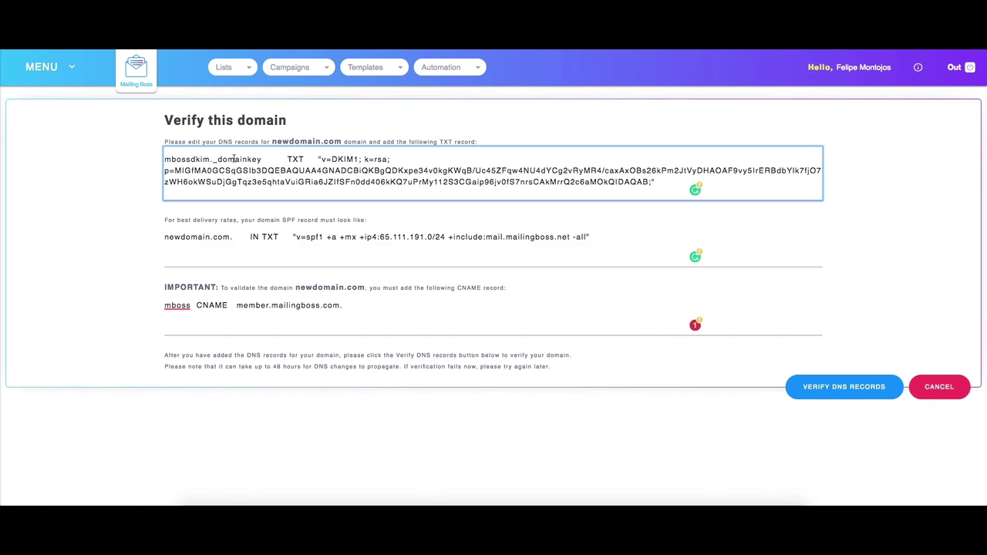
drag(231, 237, 161, 236)
click(191, 305)
drag(191, 305, 174, 306)
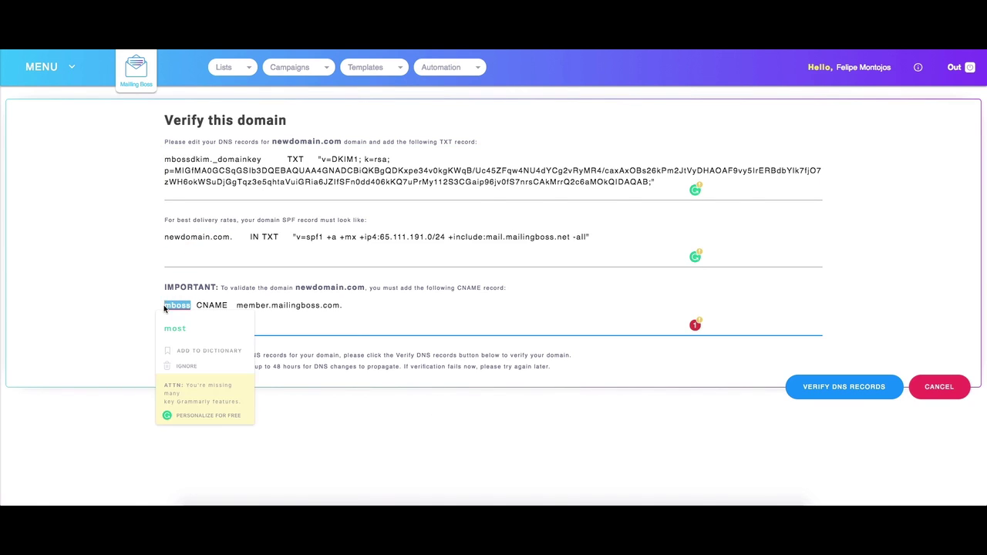
click(389, 313)
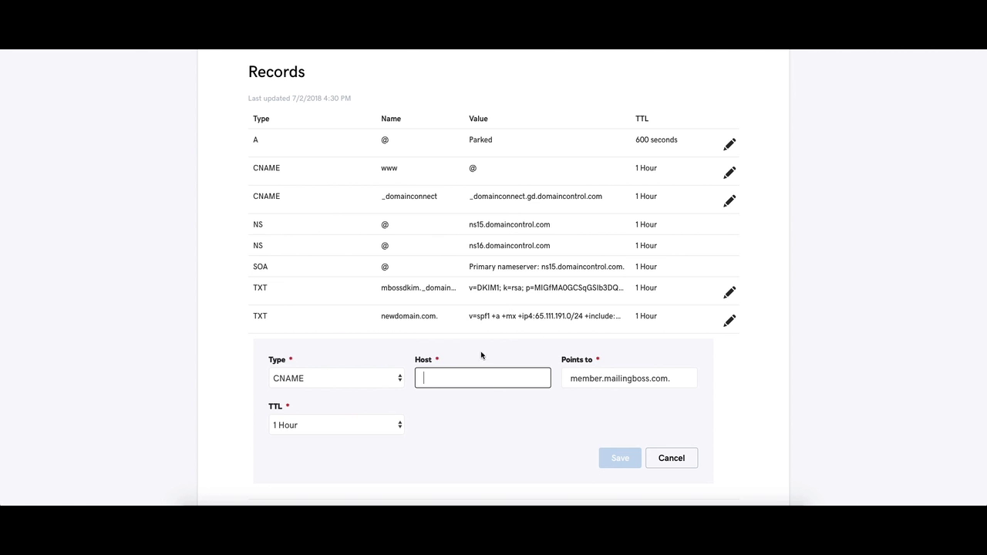
click(460, 377)
text(mboss)
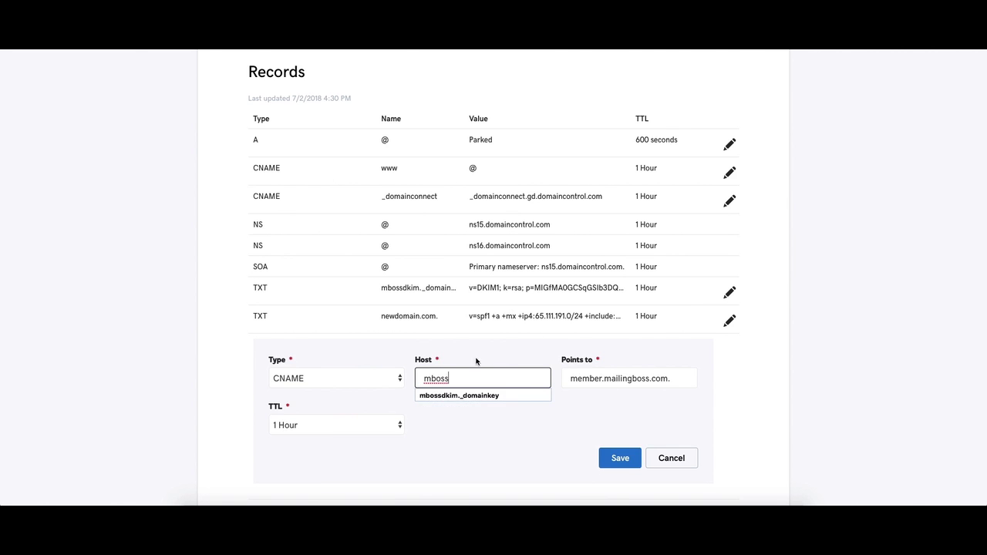
click(619, 458)
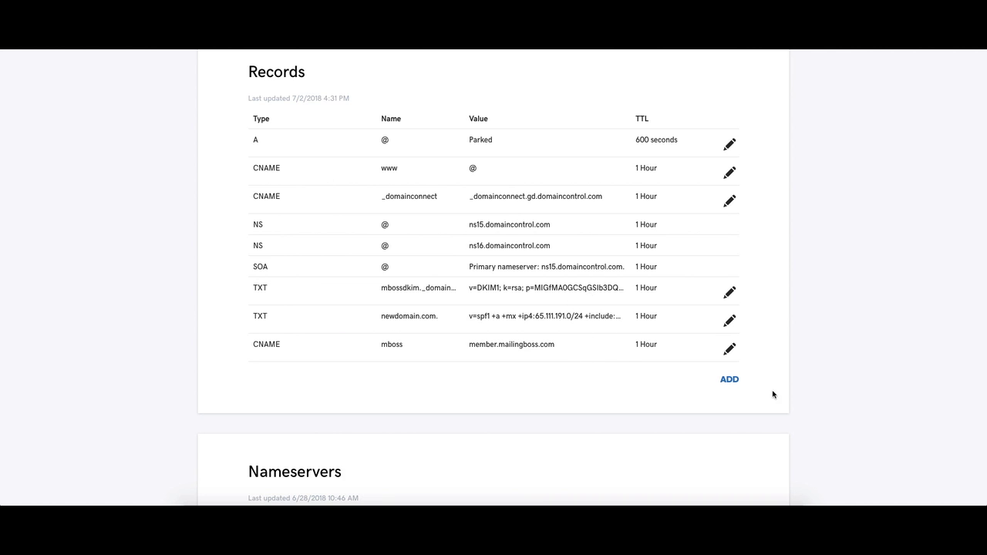
scroll(829, 352, up, 1)
scroll(829, 352, up, 3)
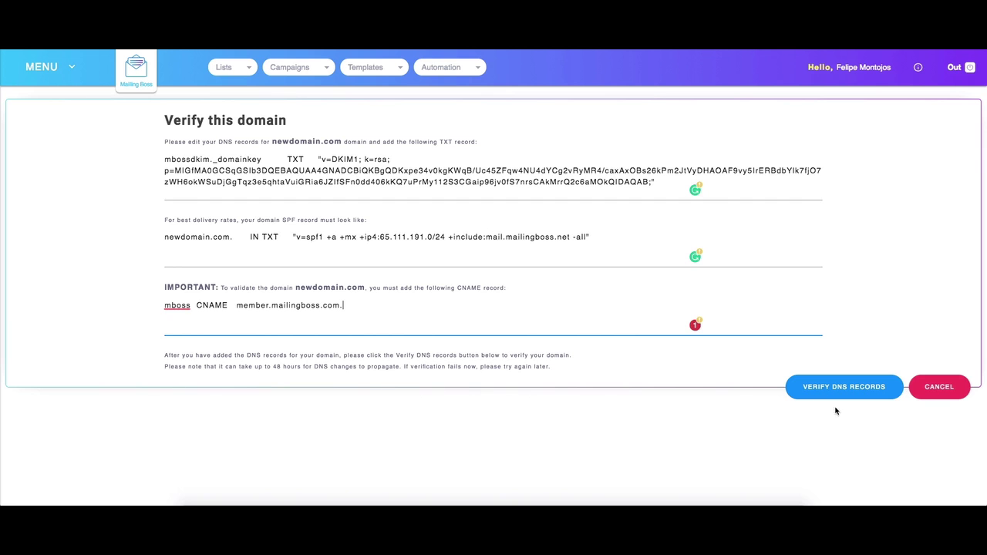